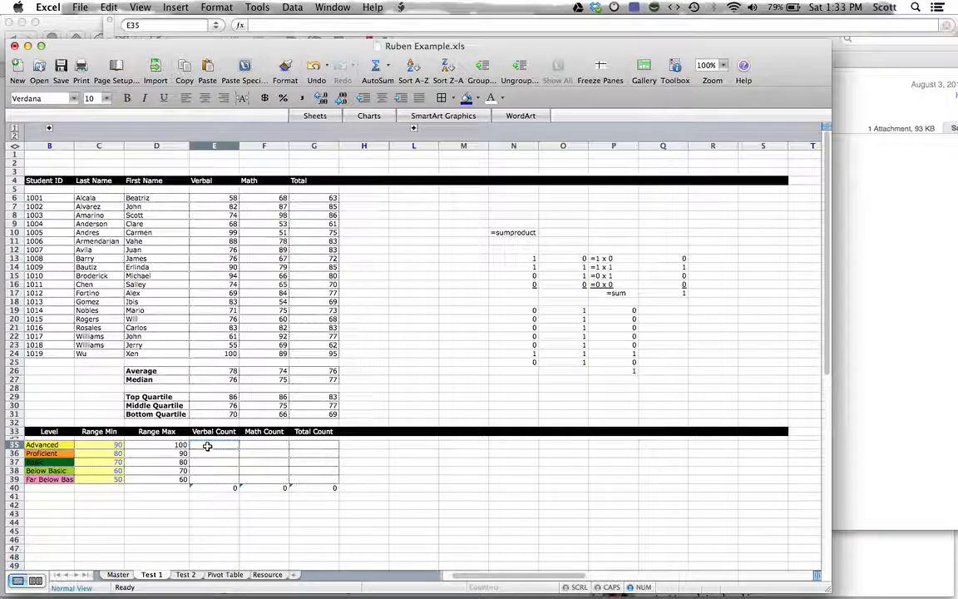
Step: Start a SUMPRODUCT formula in the Advanced row's Verbal Count cell E35 with the first condition (E6:E24>=C35)
{"action": "type", "text": "=sum"}
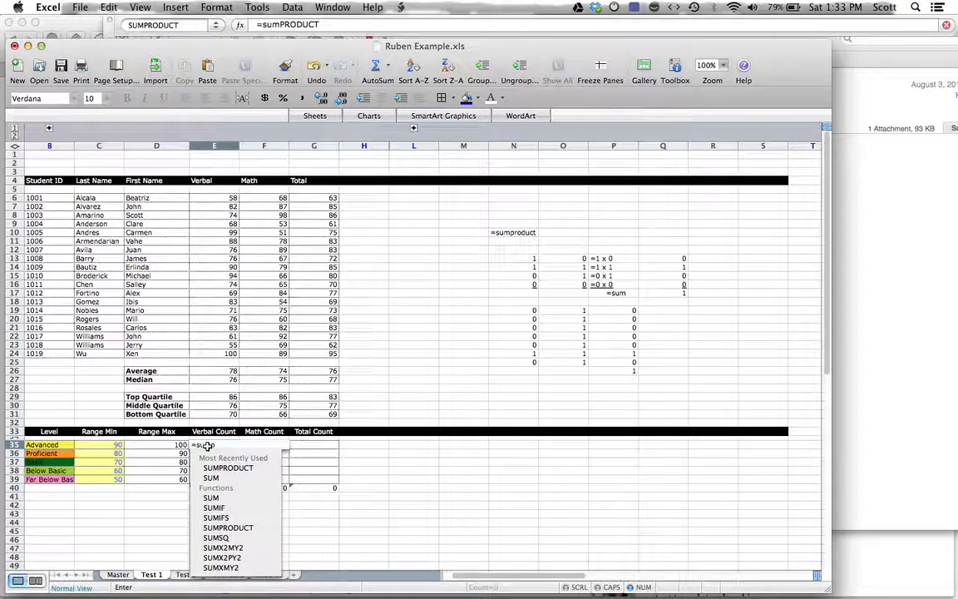
{"action": "type", "text": "pordc"}
{"action": "key", "text": "BackSpace"}
{"action": "key", "text": "BackSpace"}
{"action": "key", "text": "BackSpace"}
{"action": "key", "text": "BackSpace"}
{"action": "key", "text": "BackSpace"}
{"action": "type", "text": "product("}
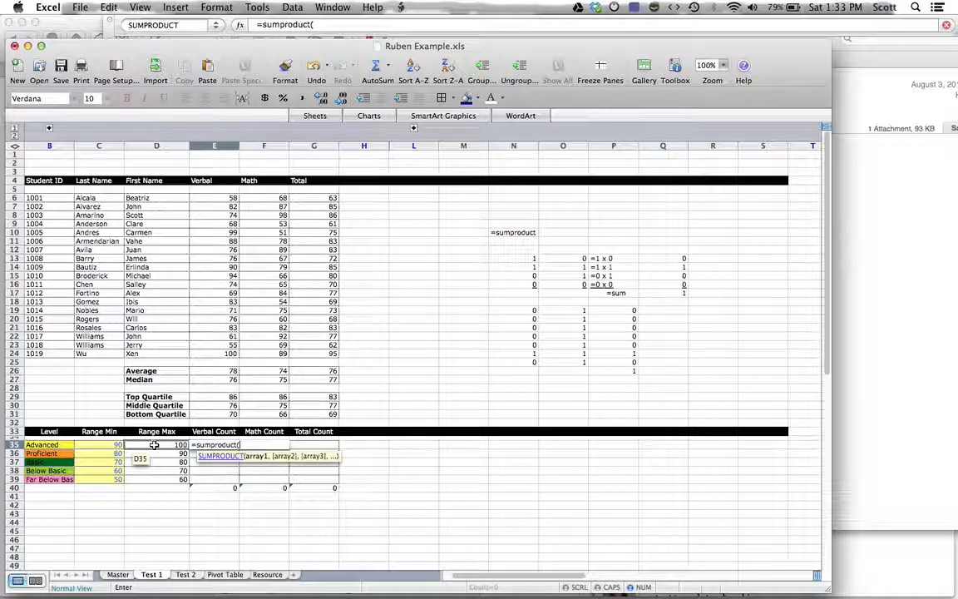
{"action": "type", "text": "("}
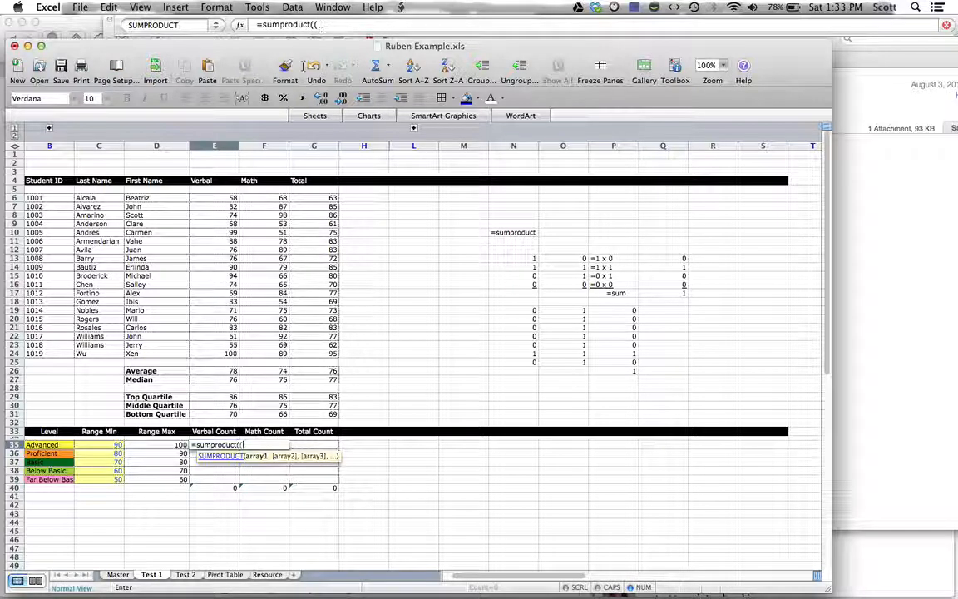
{"action": "left_click_drag", "start_coordinate": [232, 197], "coordinate": [226, 355]}
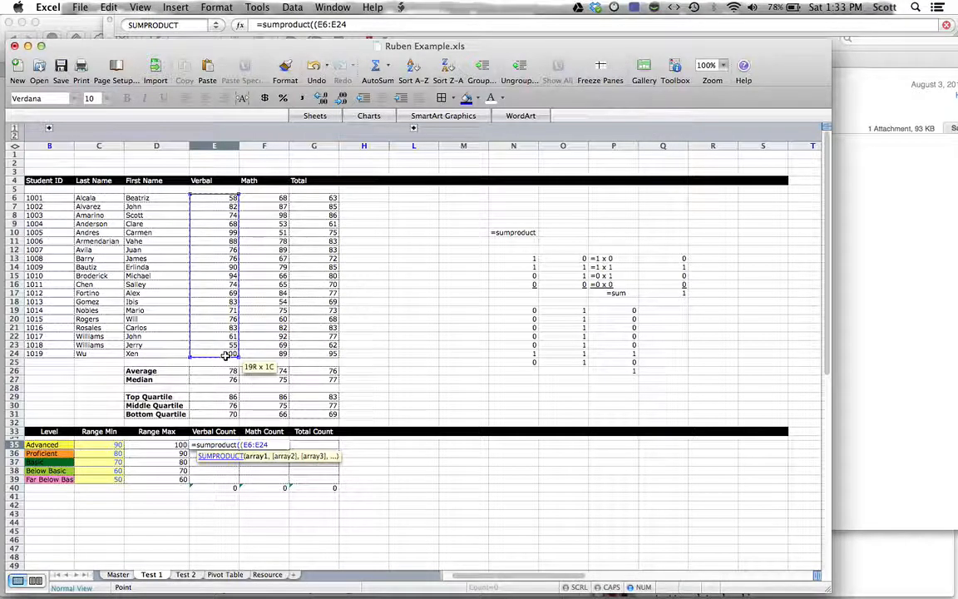
{"action": "left_click_drag", "start_coordinate": [227, 355], "coordinate": [226, 355]}
{"action": "type", "text": ">="}
{"action": "left_click", "coordinate": [99, 447]}
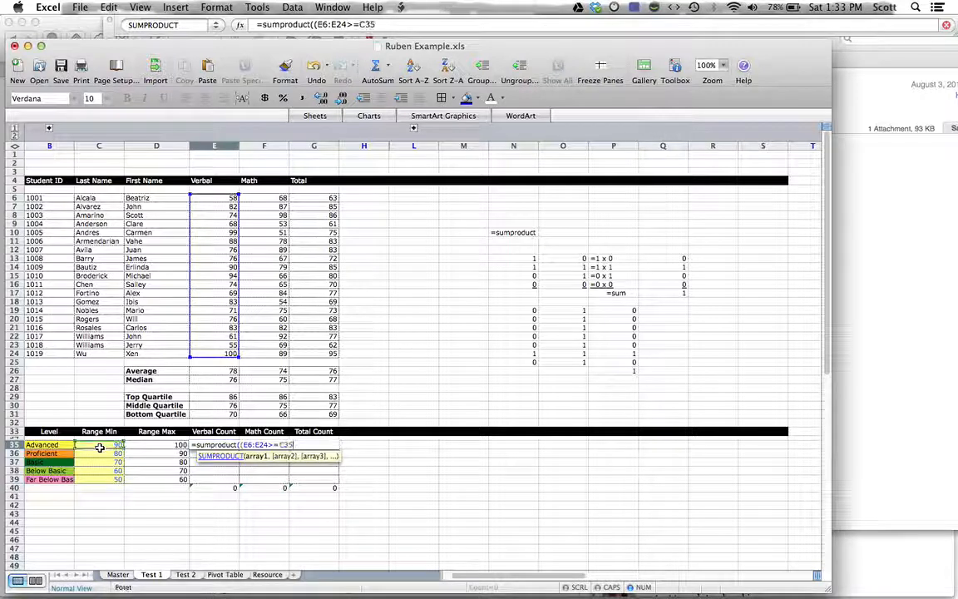
{"action": "type", "text": ")"}
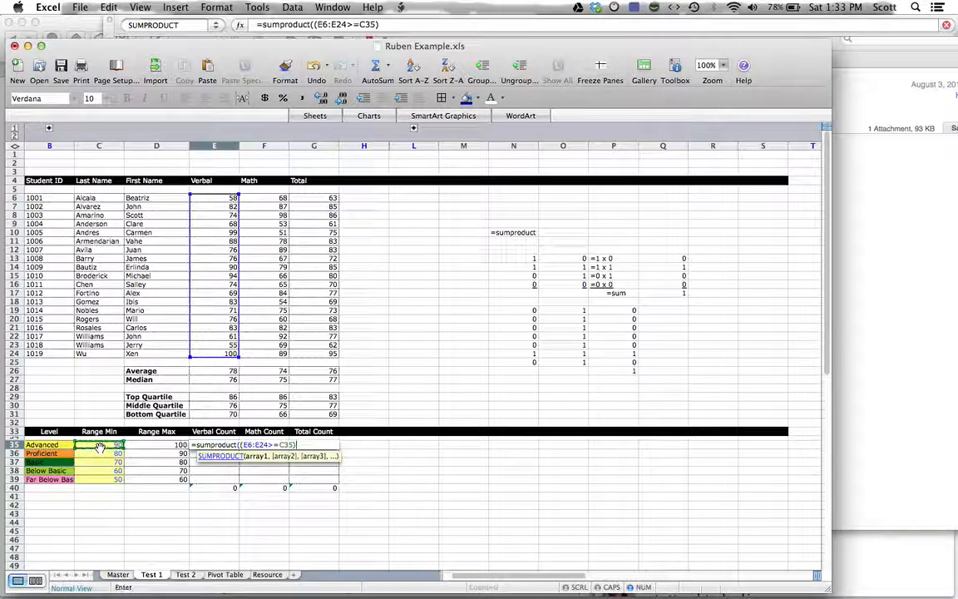
Step: Multiply the first condition by a second condition (E6:E24<=D35) and complete the SUMPRODUCT formula
{"action": "type", "text": "*("}
{"action": "left_click_drag", "start_coordinate": [214, 199], "coordinate": [220, 353]}
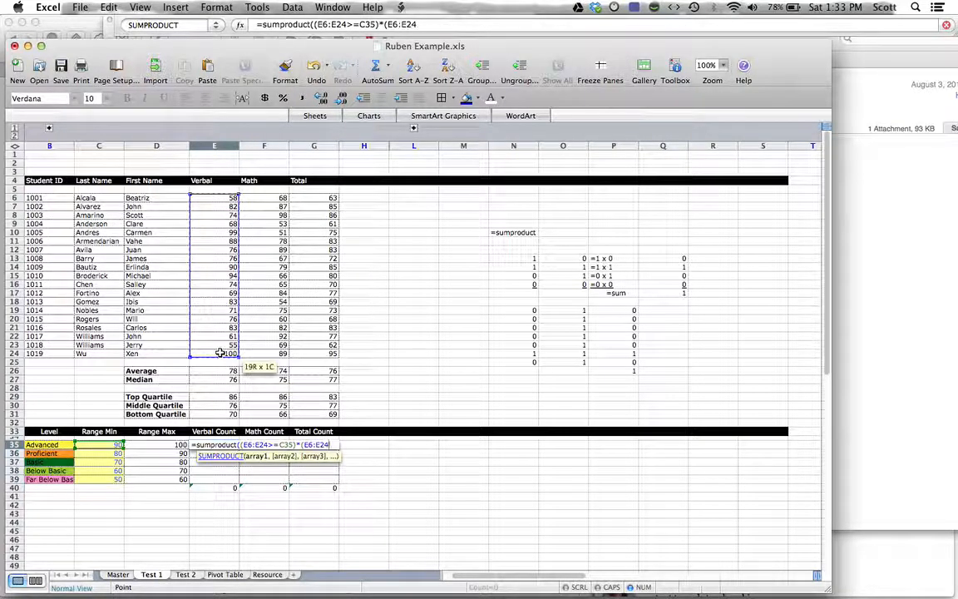
{"action": "type", "text": "<="}
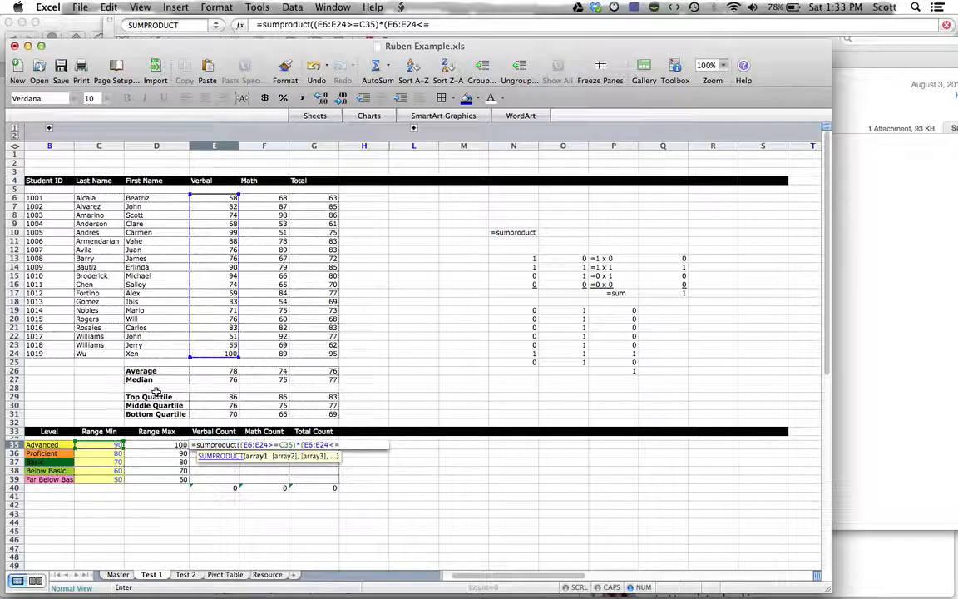
{"action": "left_click", "coordinate": [157, 446]}
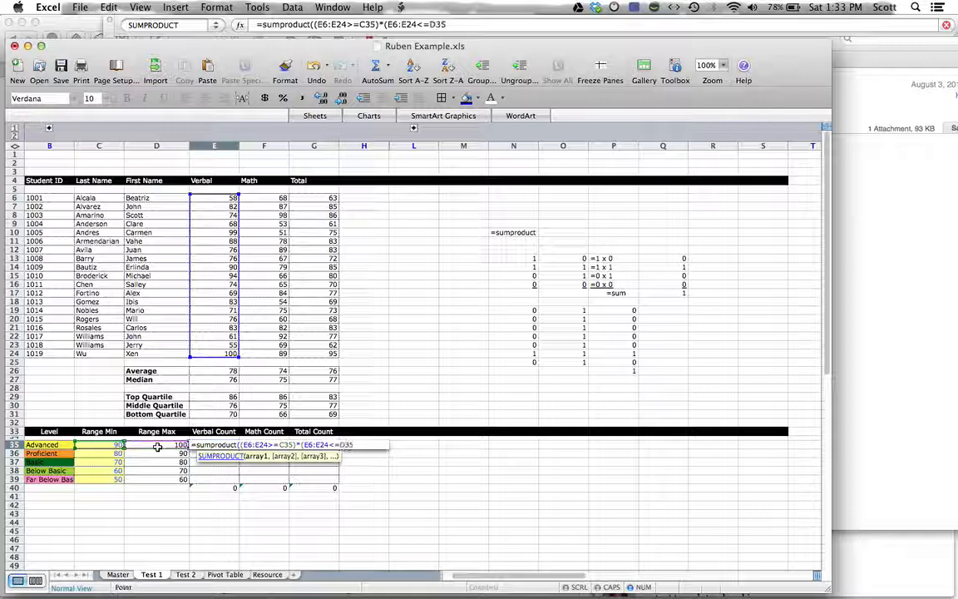
{"action": "type", "text": ")"}
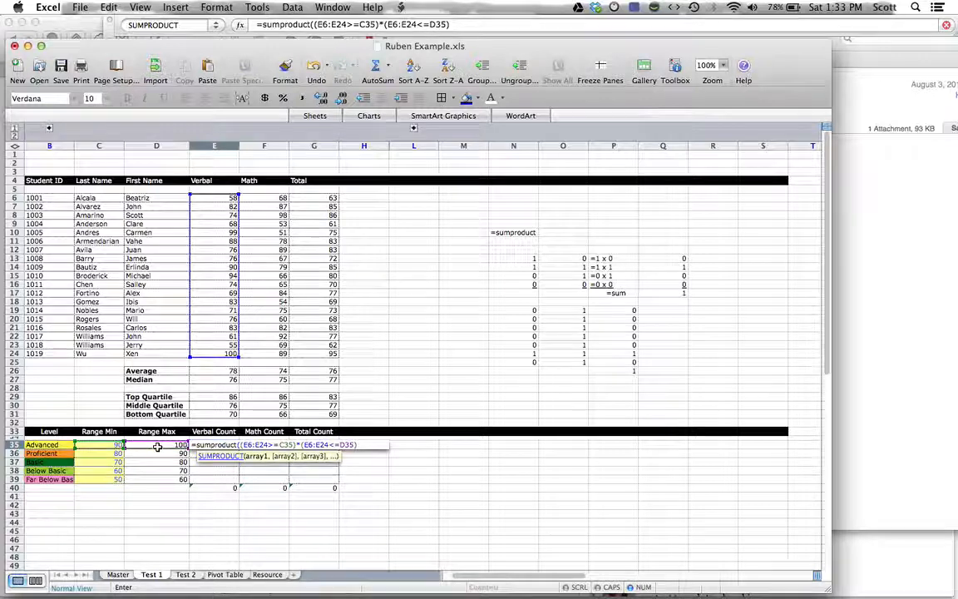
{"action": "type", "text": ")"}
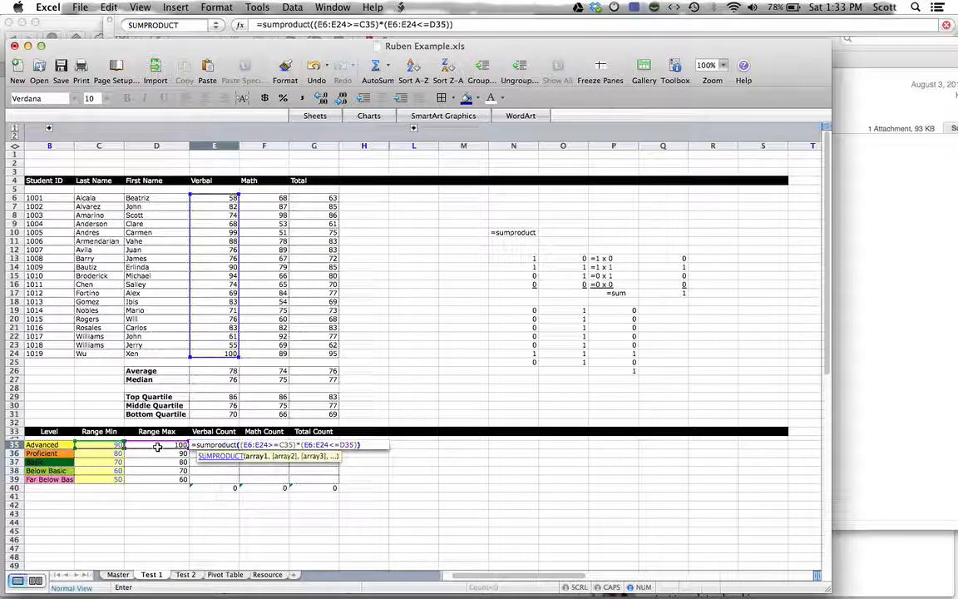
{"action": "key", "text": "Return"}
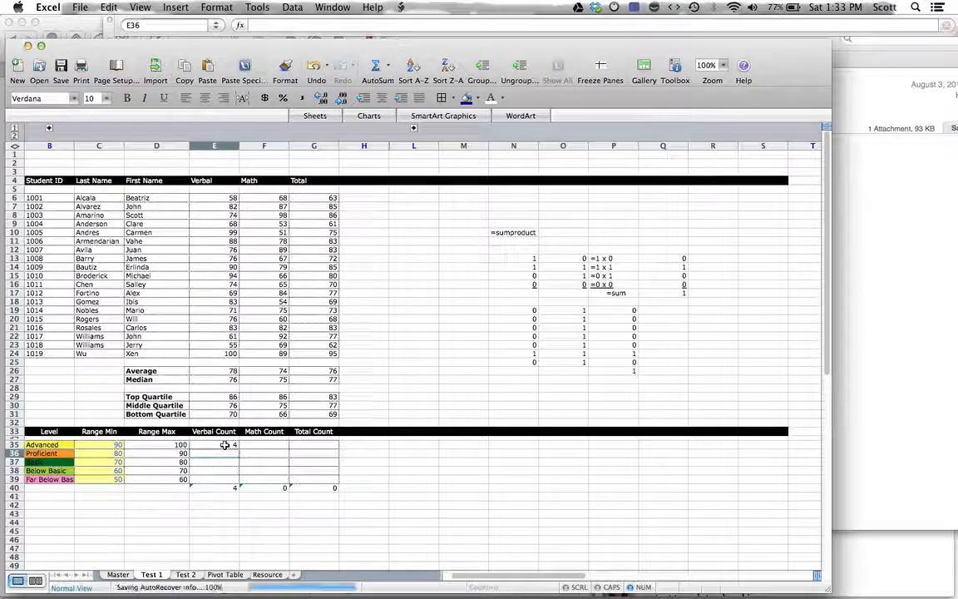
Step: Check the Advanced verbal count by selecting the Verbal scores in E10, E14, E15 and E24 together, and return to E35
{"action": "left_click", "coordinate": [225, 445]}
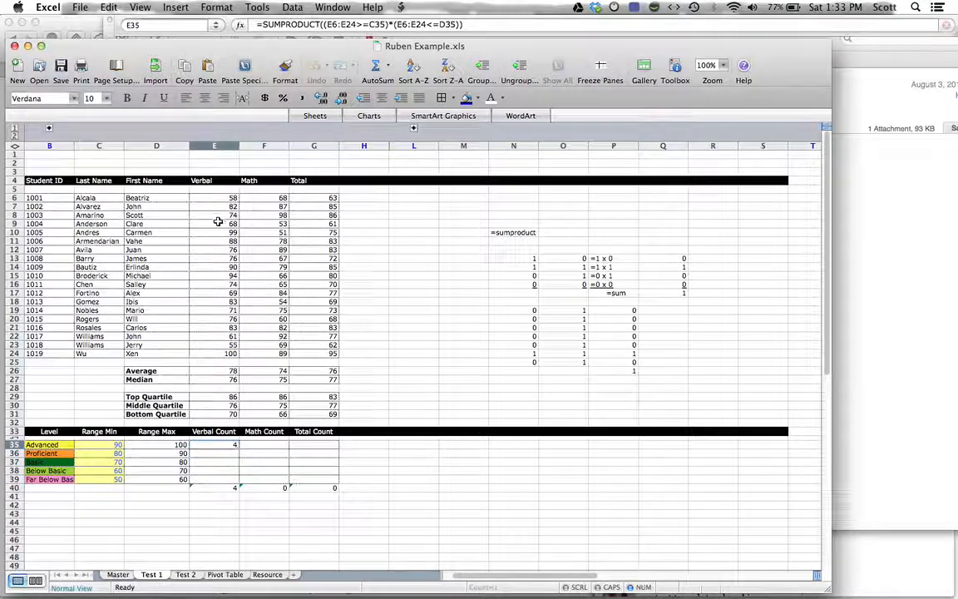
{"action": "left_click", "coordinate": [216, 234]}
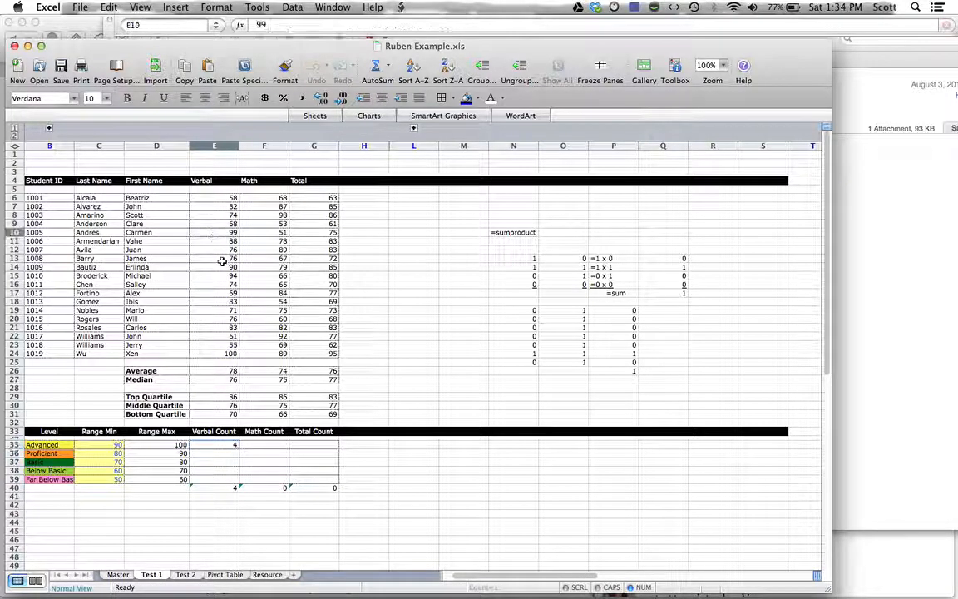
{"action": "left_click", "coordinate": [222, 269], "text": "super"}
{"action": "left_click", "coordinate": [221, 275], "text": "super"}
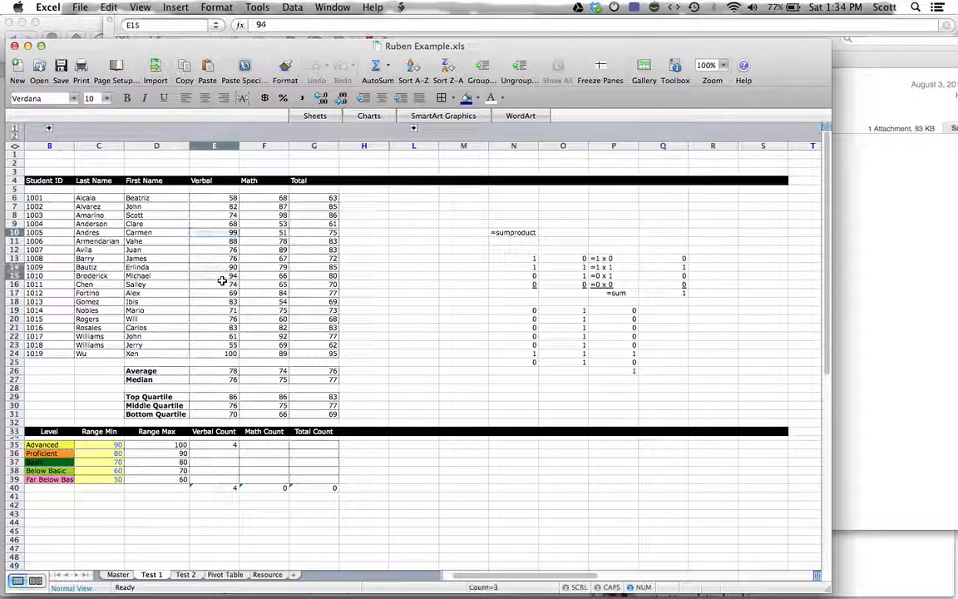
{"action": "left_click", "coordinate": [218, 354], "text": "super"}
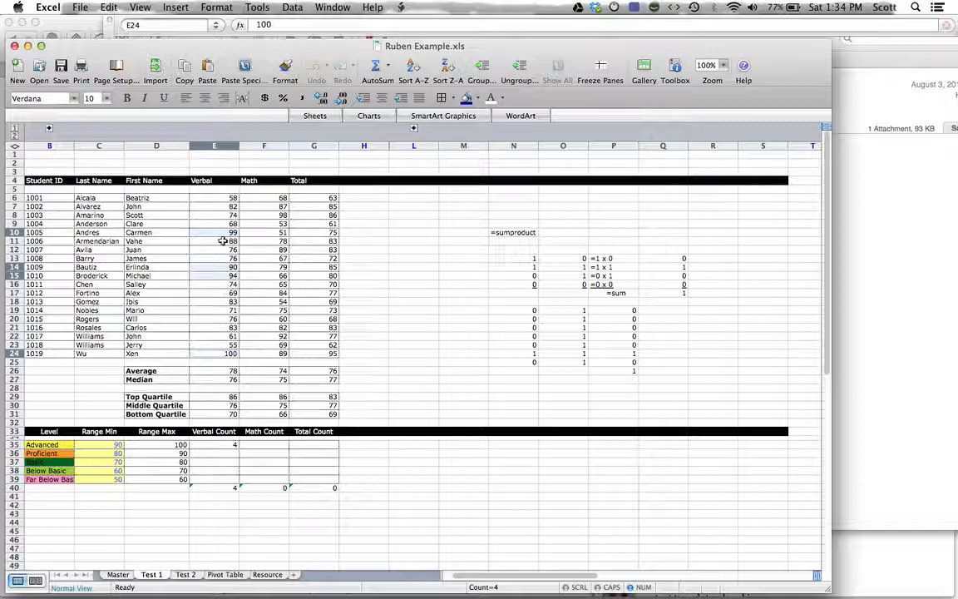
{"action": "left_click", "coordinate": [214, 446]}
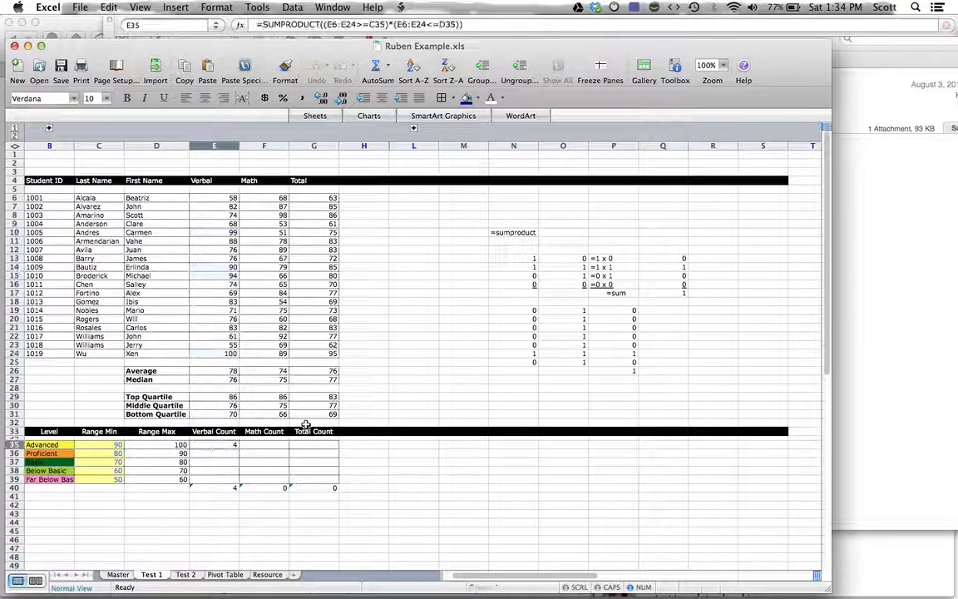
Step: Expand the grouped columns I to K and compare the summed product in K26 with the formula in E35
{"action": "left_click", "coordinate": [414, 127]}
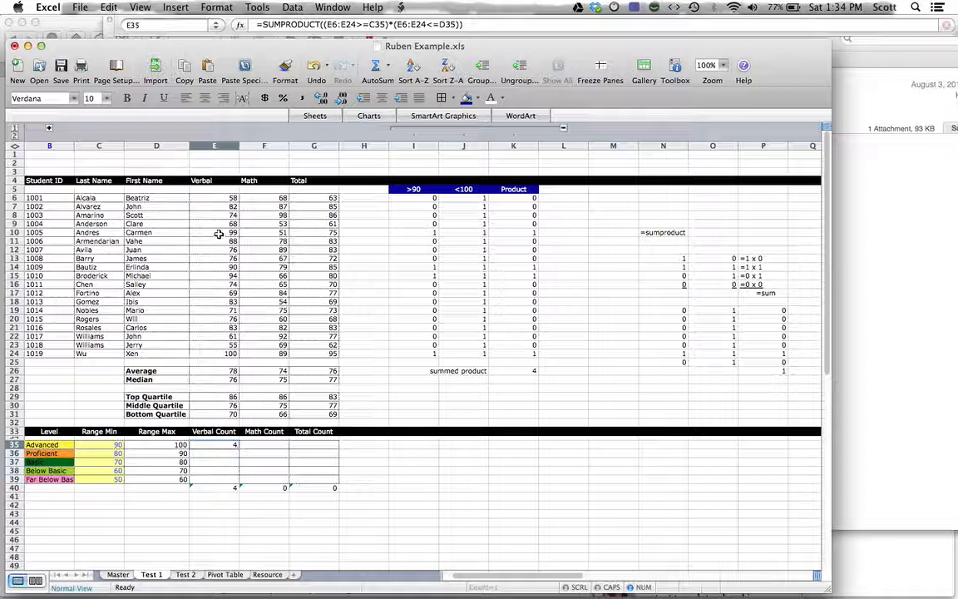
{"action": "left_click", "coordinate": [324, 24]}
{"action": "type", "text": "("}
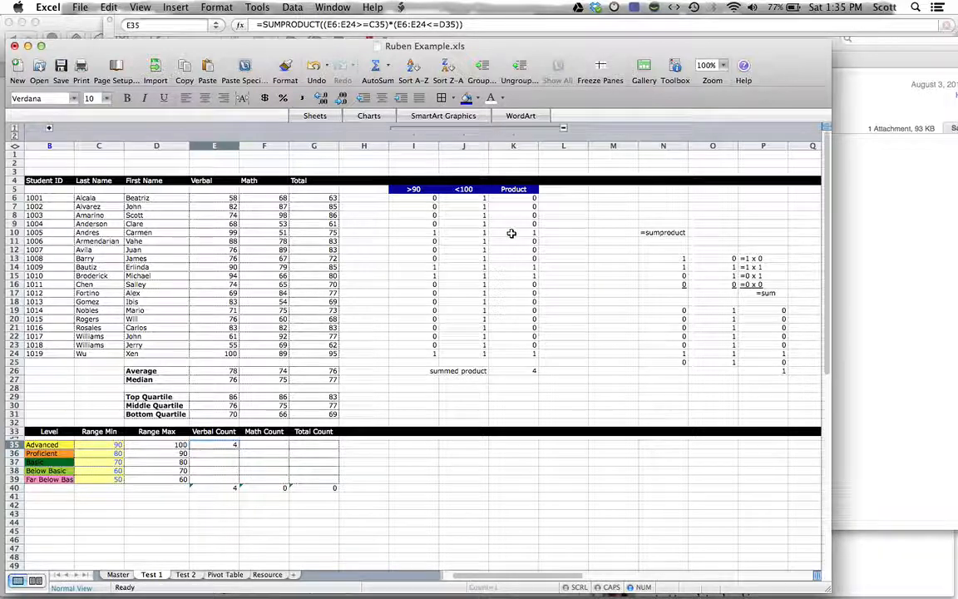
{"action": "left_click", "coordinate": [531, 373]}
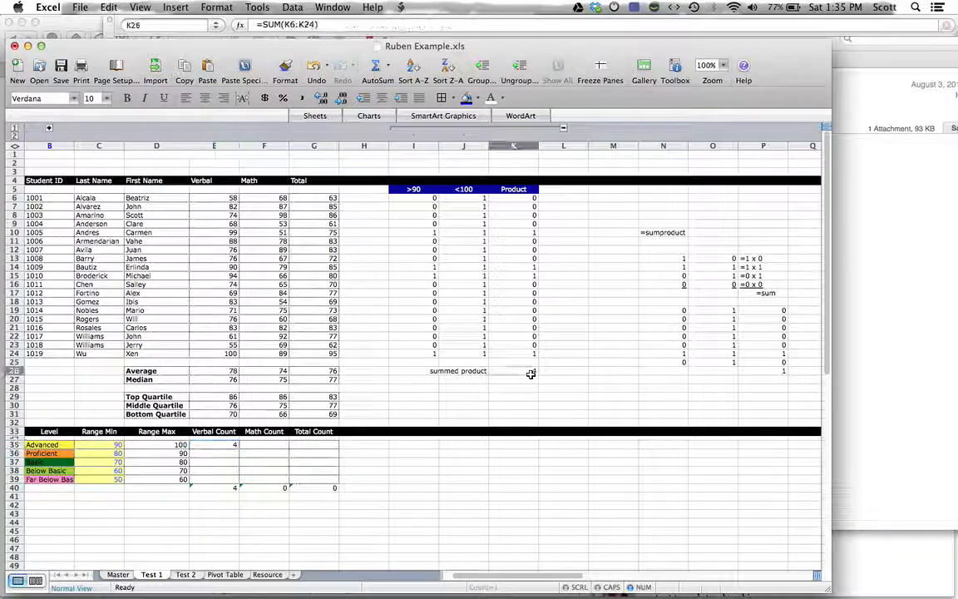
{"action": "left_click", "coordinate": [218, 446]}
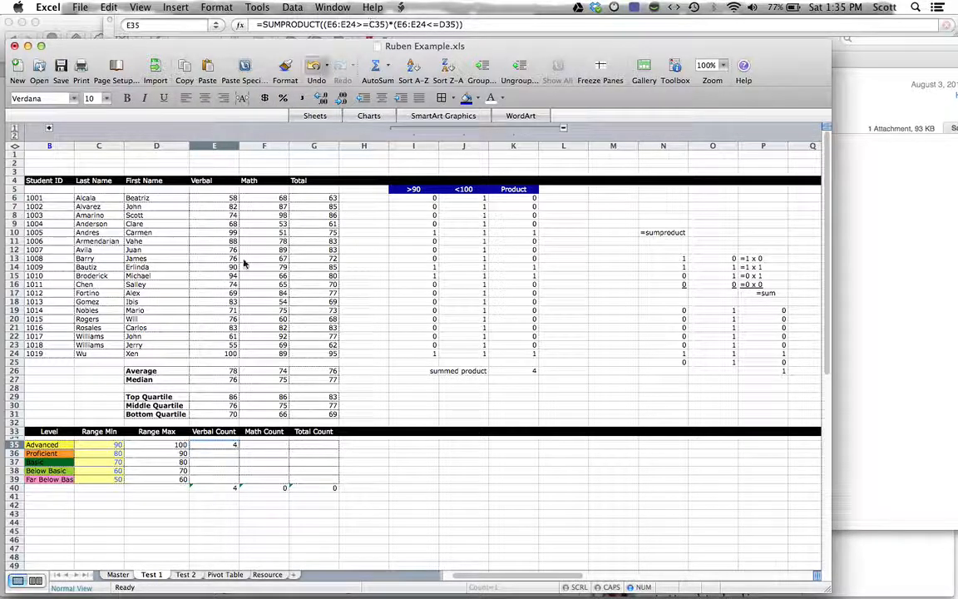
Step: Lock the columns of the range limit references in the E35 formula as $C35 and $D35
{"action": "left_click", "coordinate": [358, 25]}
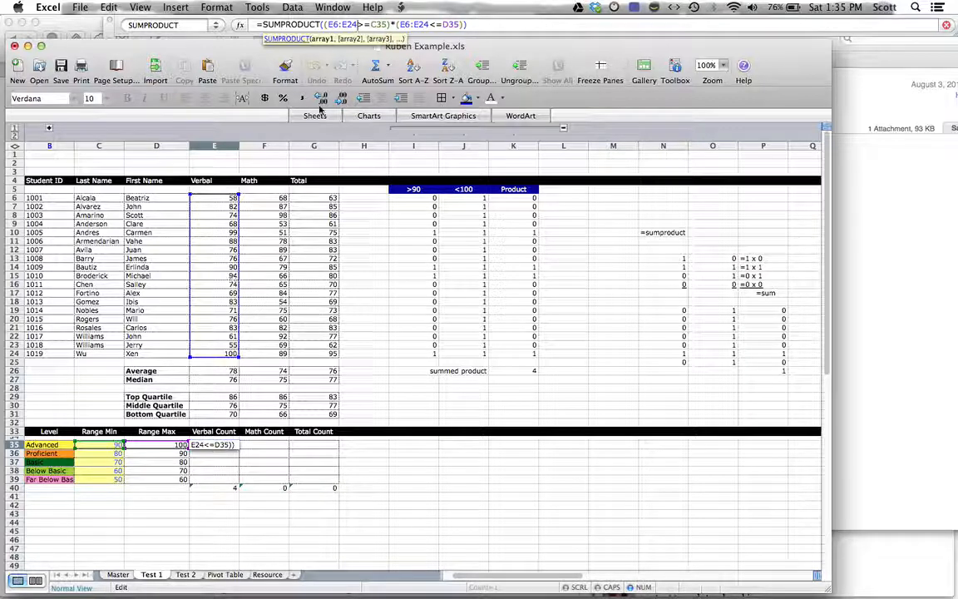
{"action": "left_click", "coordinate": [371, 24]}
{"action": "type", "text": "$"}
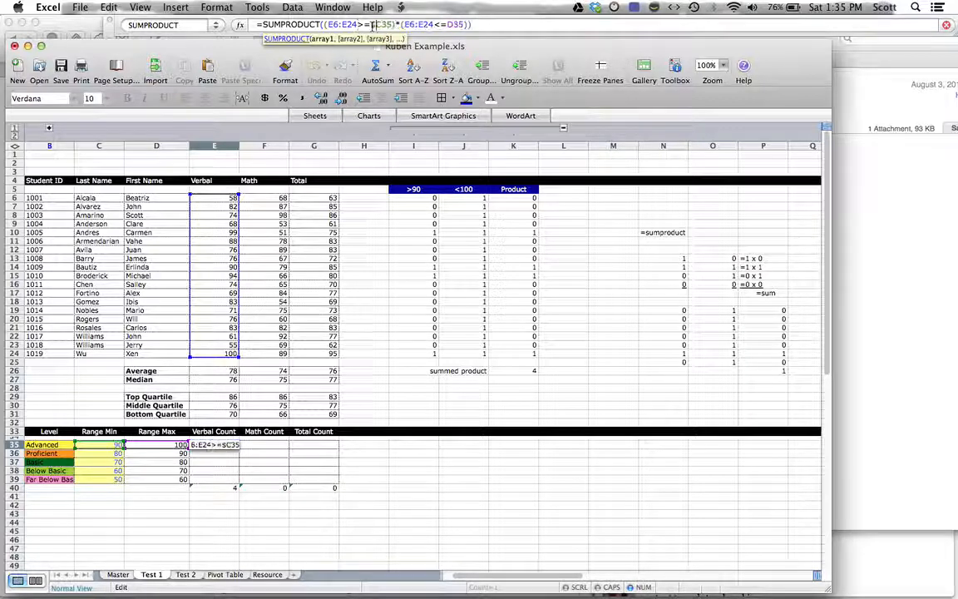
{"action": "left_click", "coordinate": [447, 24]}
{"action": "type", "text": "$"}
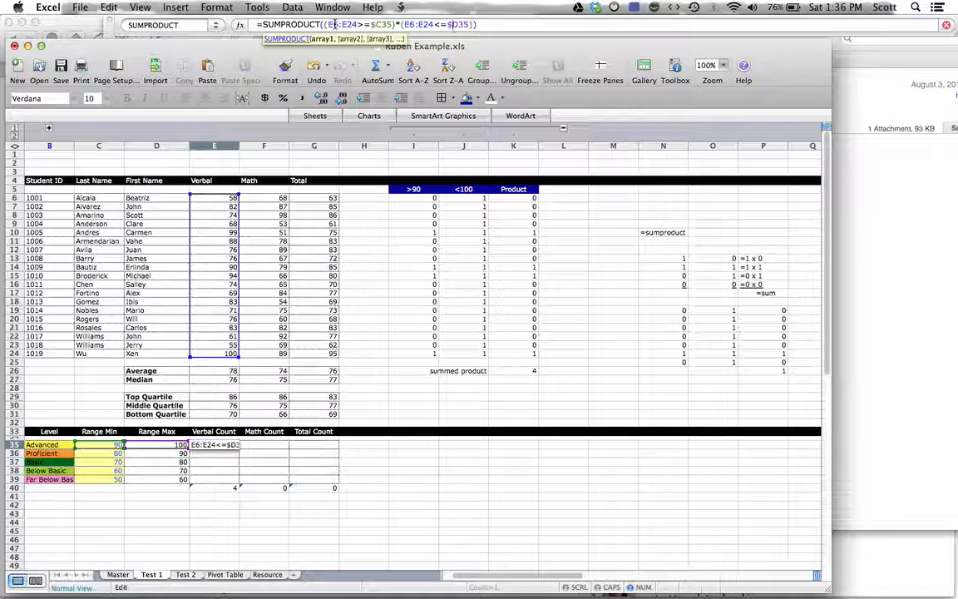
Step: Lock the rows of both Verbal score ranges in the E35 formula as E$6:E$24 and commit the formula
{"action": "left_click", "coordinate": [351, 24]}
{"action": "type", "text": "$"}
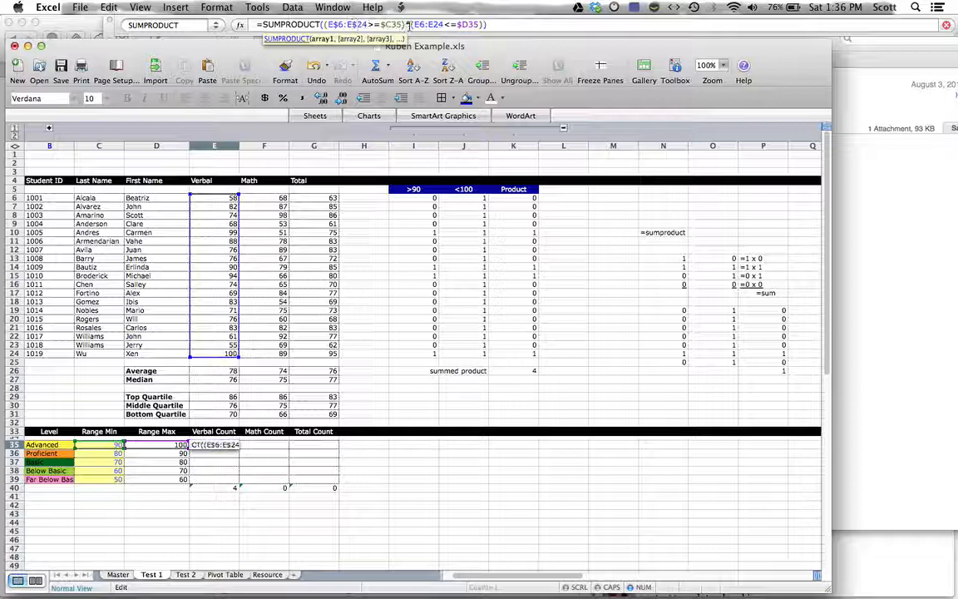
{"action": "left_click", "coordinate": [421, 24]}
{"action": "type", "text": "$"}
{"action": "left_click", "coordinate": [439, 24]}
{"action": "type", "text": "$"}
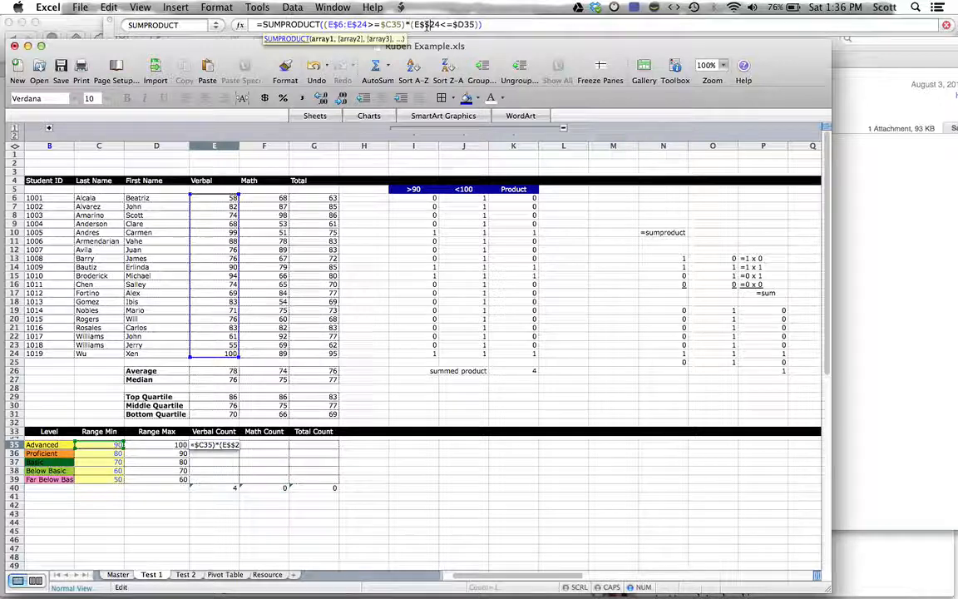
{"action": "type", "text": "6"}
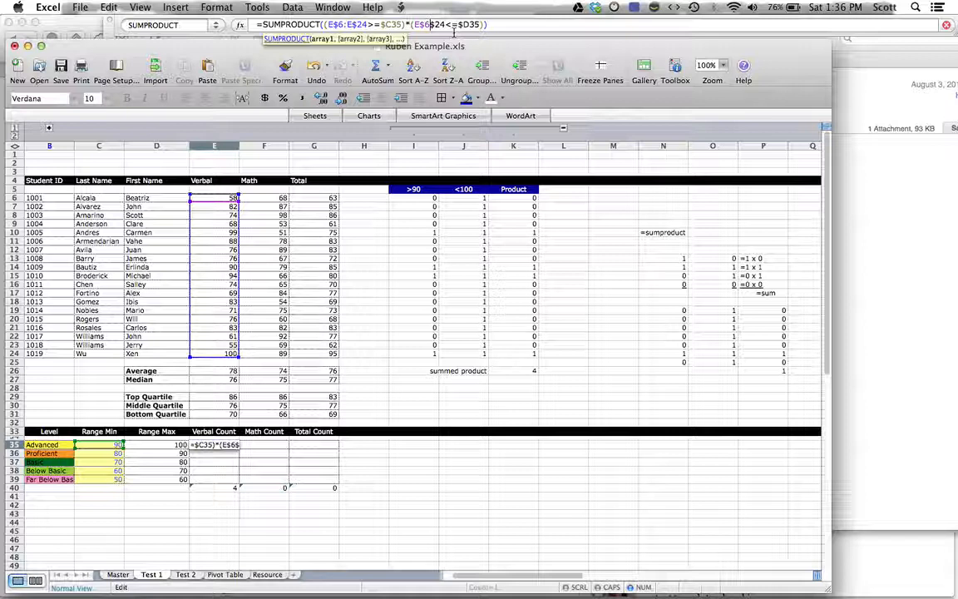
{"action": "type", "text": ":"}
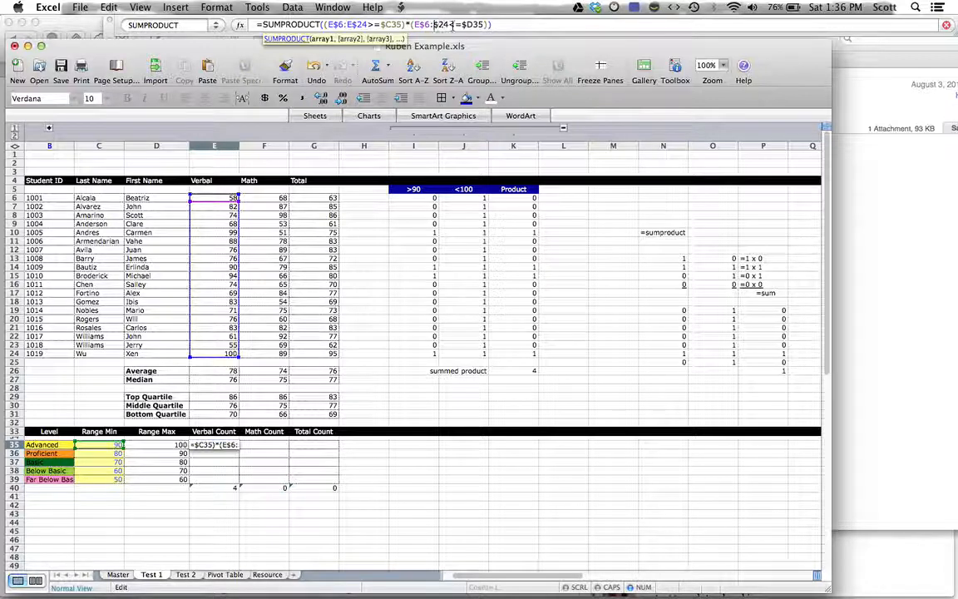
{"action": "type", "text": "E"}
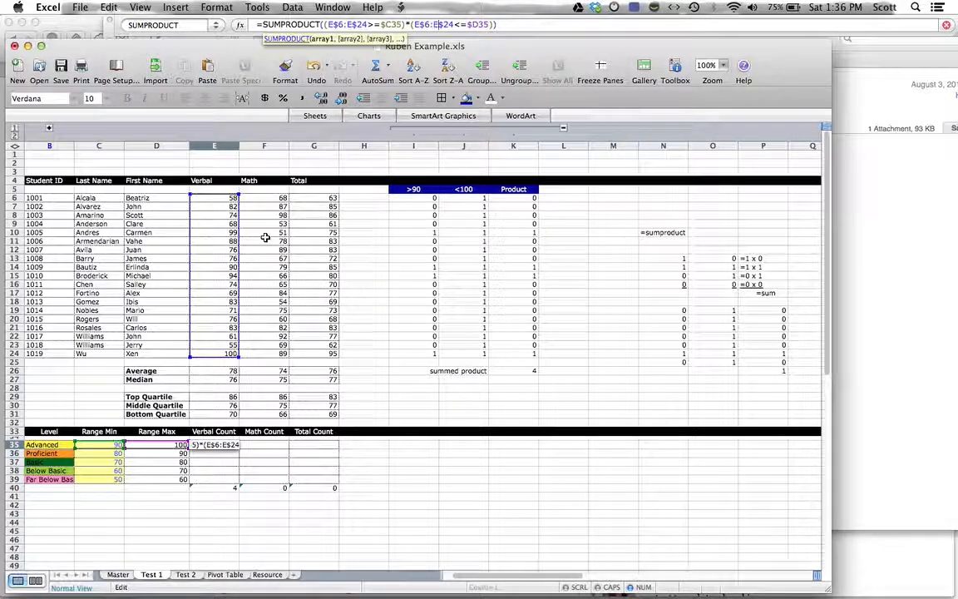
{"action": "key", "text": "Return"}
Step: Fill the Advanced count formula from E35 across to the Math and Total counts in F35:G35
{"action": "left_click", "coordinate": [238, 446]}
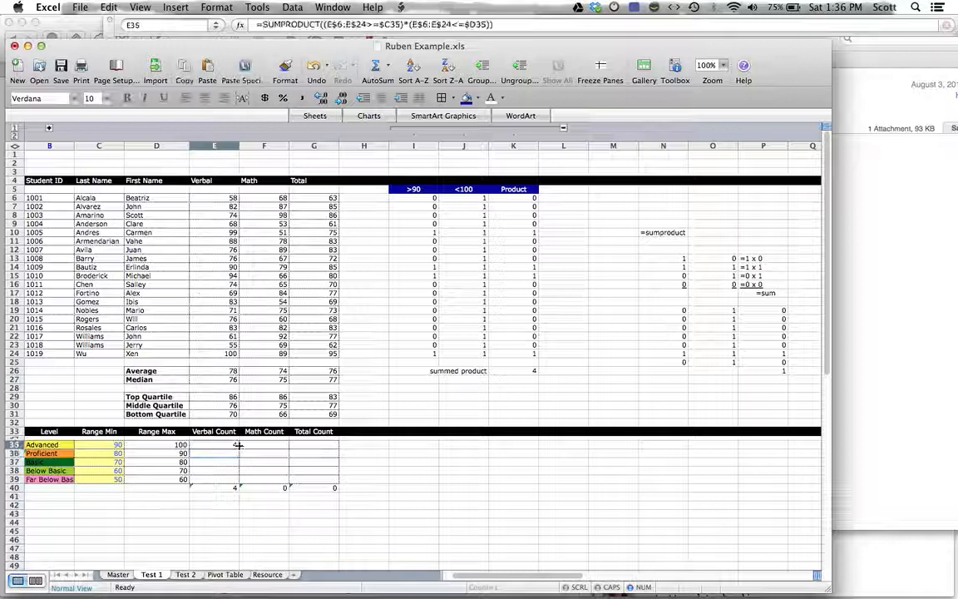
{"action": "left_click_drag", "start_coordinate": [239, 448], "coordinate": [316, 448]}
Step: Inspect the copied formulas in F35 and G35 to check which score columns and range limits they reference
{"action": "left_click", "coordinate": [283, 447]}
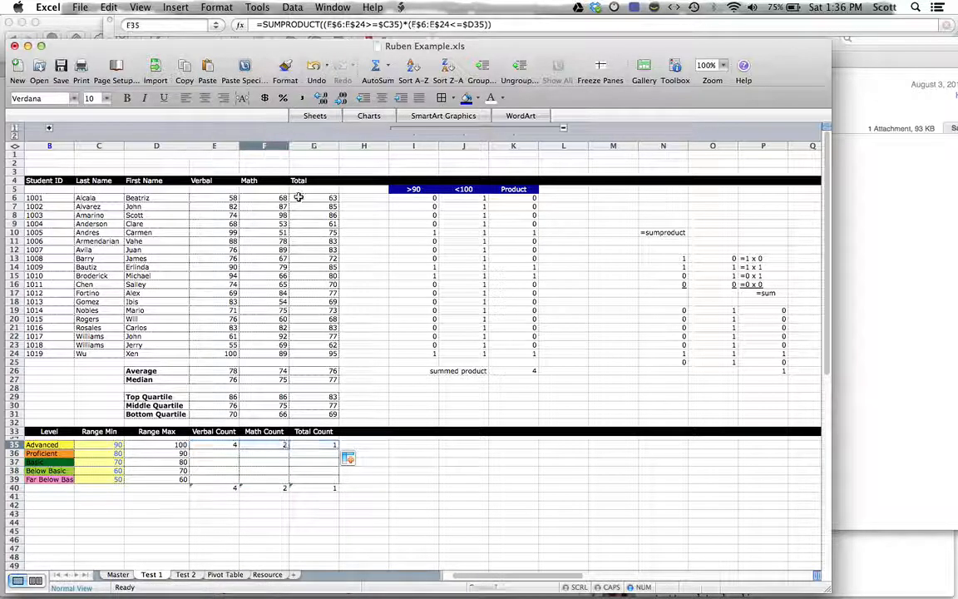
{"action": "left_click", "coordinate": [307, 24]}
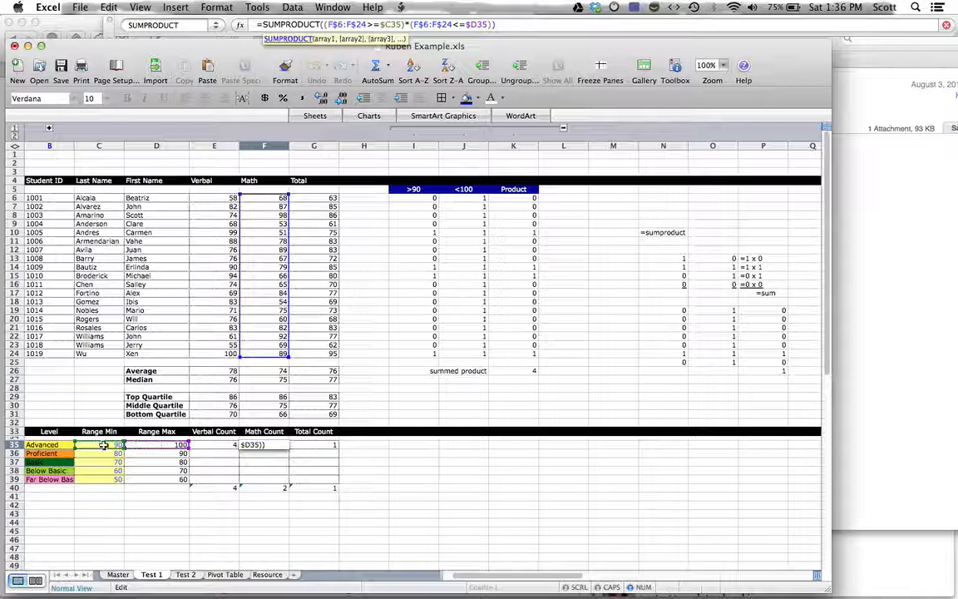
{"action": "key", "text": "Return"}
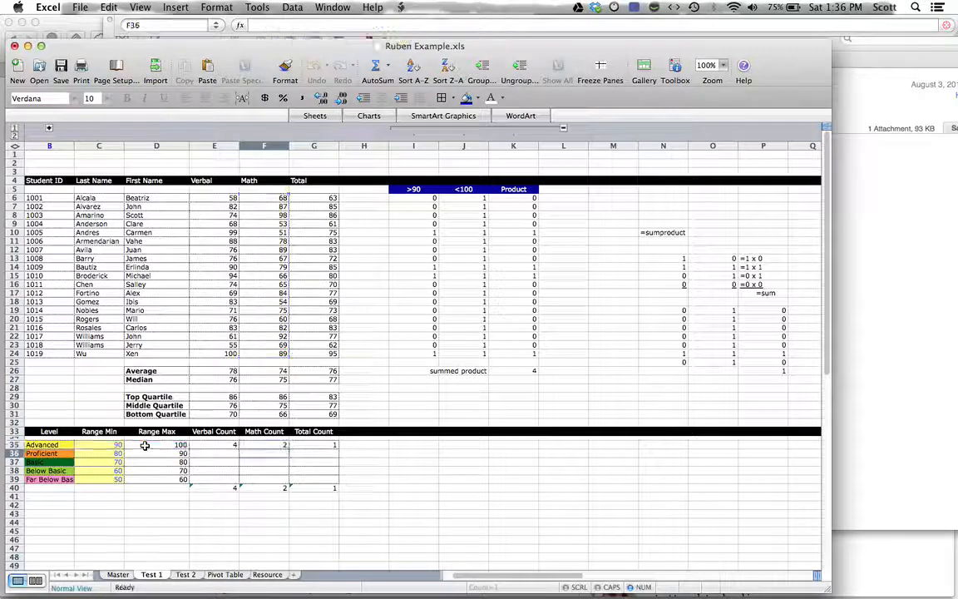
{"action": "left_click", "coordinate": [307, 445]}
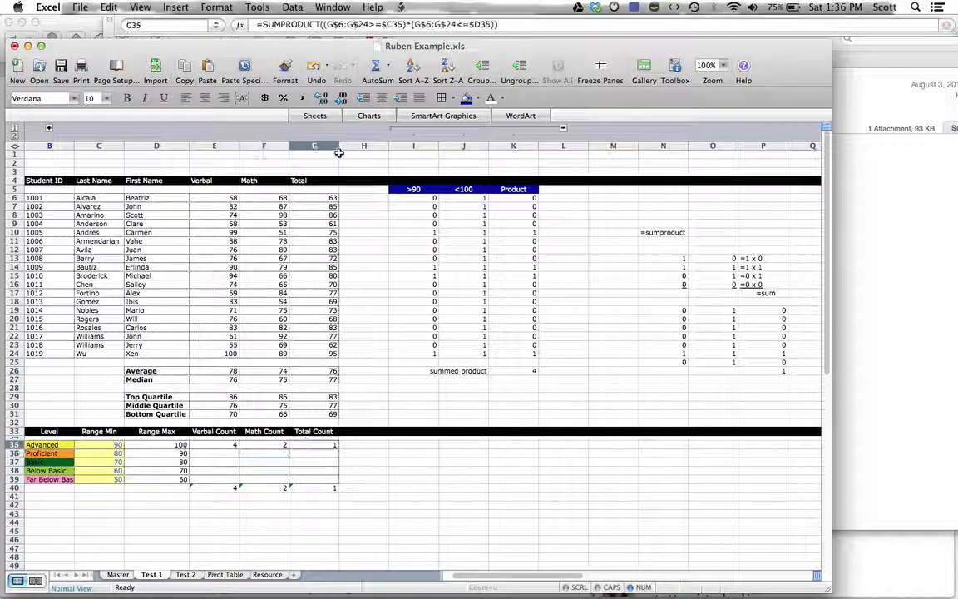
{"action": "left_click", "coordinate": [331, 25]}
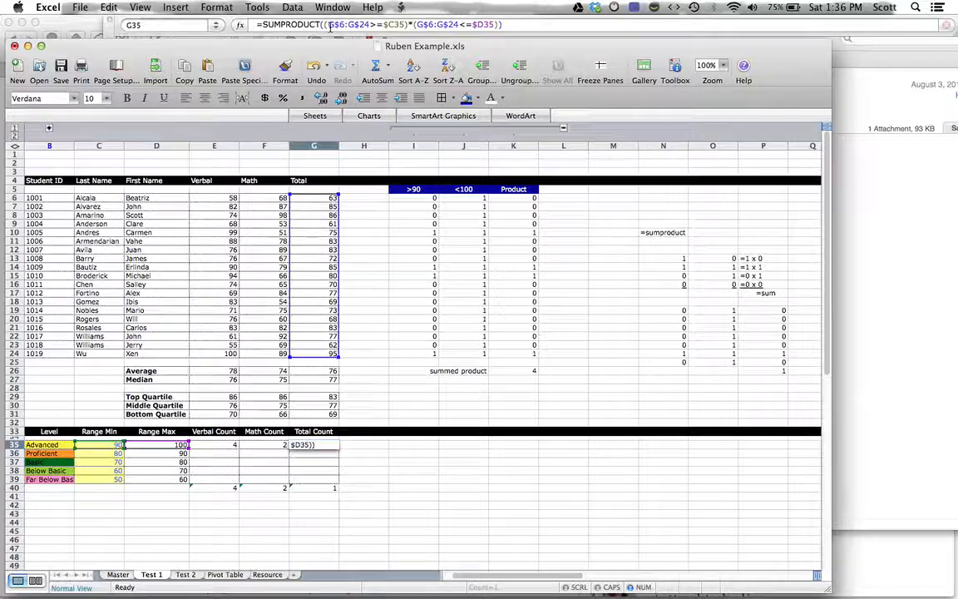
{"action": "key", "text": "Return"}
Step: Fill the three count formulas from row 35 down through row 39 and check the cell references in E37
{"action": "left_click_drag", "start_coordinate": [233, 445], "coordinate": [337, 481]}
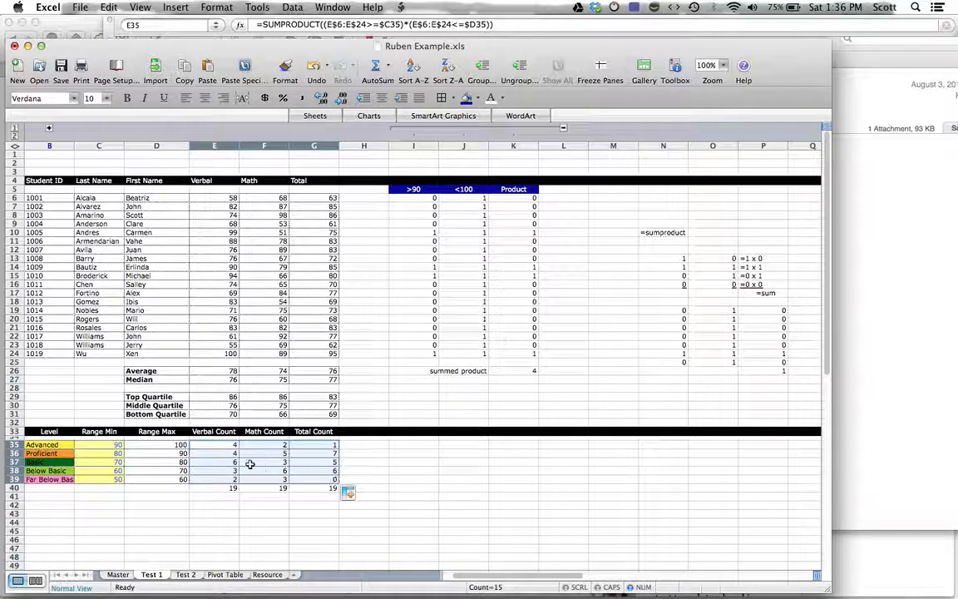
{"action": "left_click", "coordinate": [219, 462]}
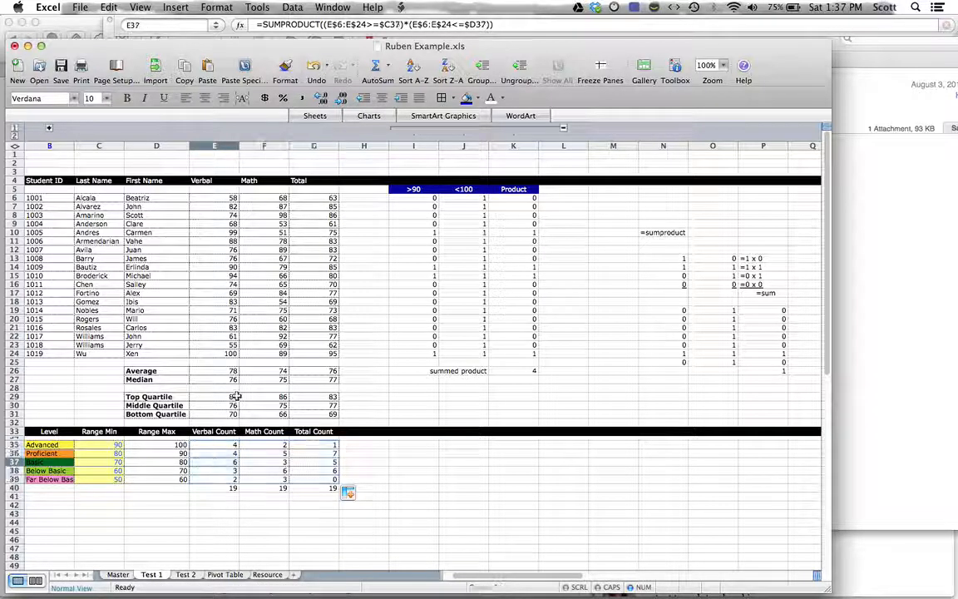
{"action": "left_click", "coordinate": [296, 24]}
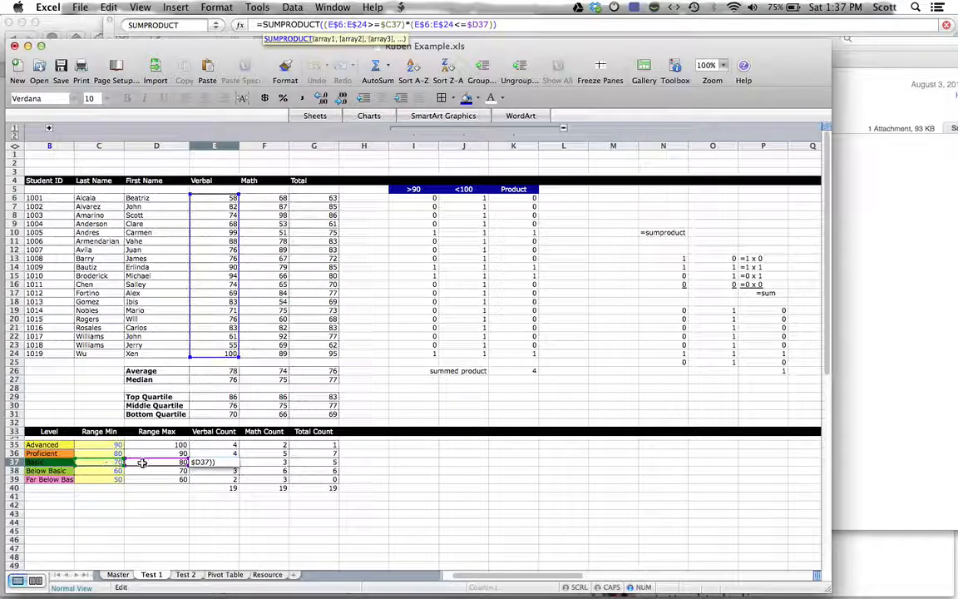
{"action": "key", "text": "Return"}
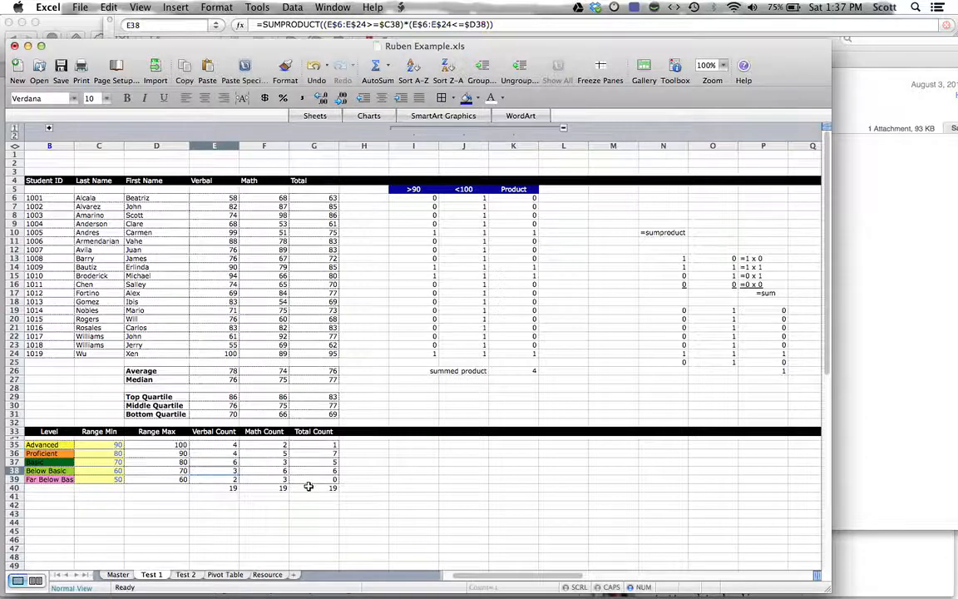
Step: Review the totals in E40:G40 and check the Verbal counts in E35:E39 with the status bar calculation set to Sum
{"action": "left_click_drag", "start_coordinate": [224, 491], "coordinate": [308, 490]}
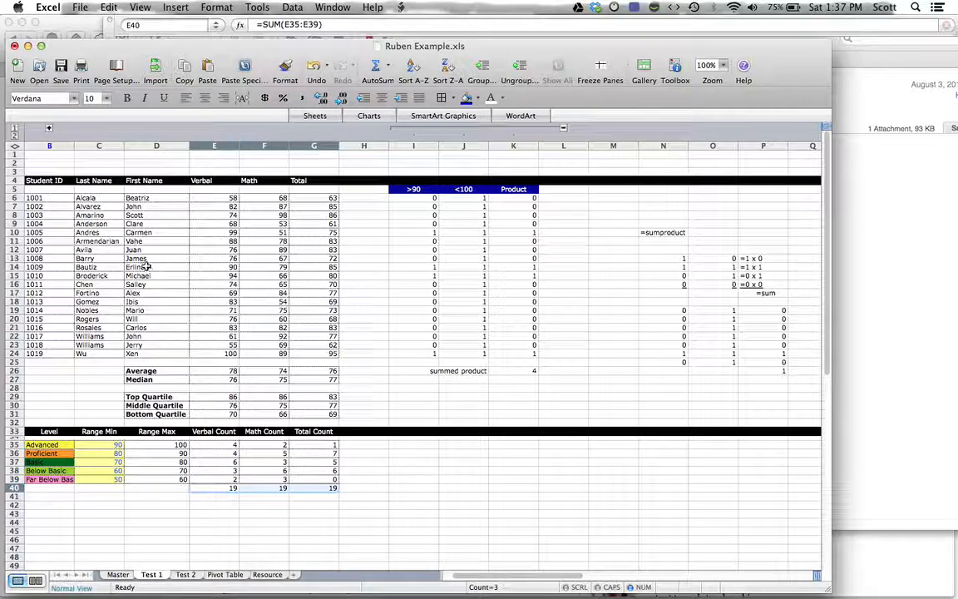
{"action": "left_click", "coordinate": [213, 488]}
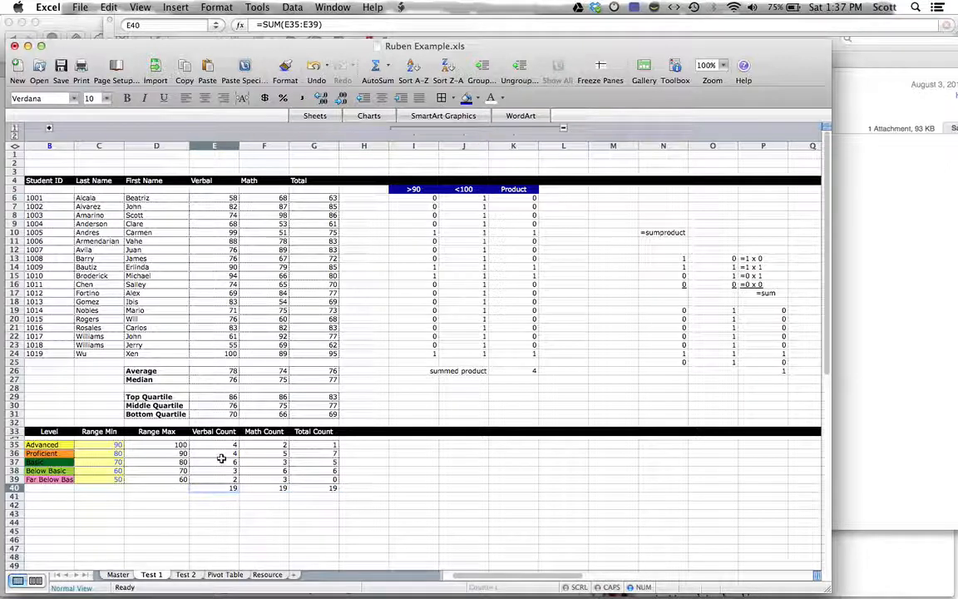
{"action": "left_click_drag", "start_coordinate": [223, 446], "coordinate": [223, 479]}
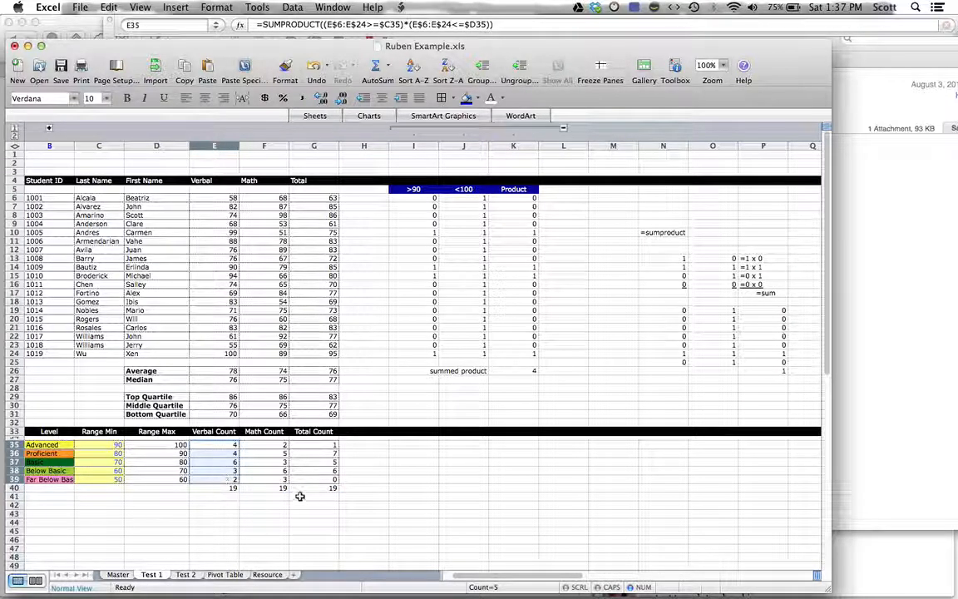
{"action": "left_click_drag", "start_coordinate": [224, 445], "coordinate": [223, 484]}
{"action": "left_click", "coordinate": [489, 587]}
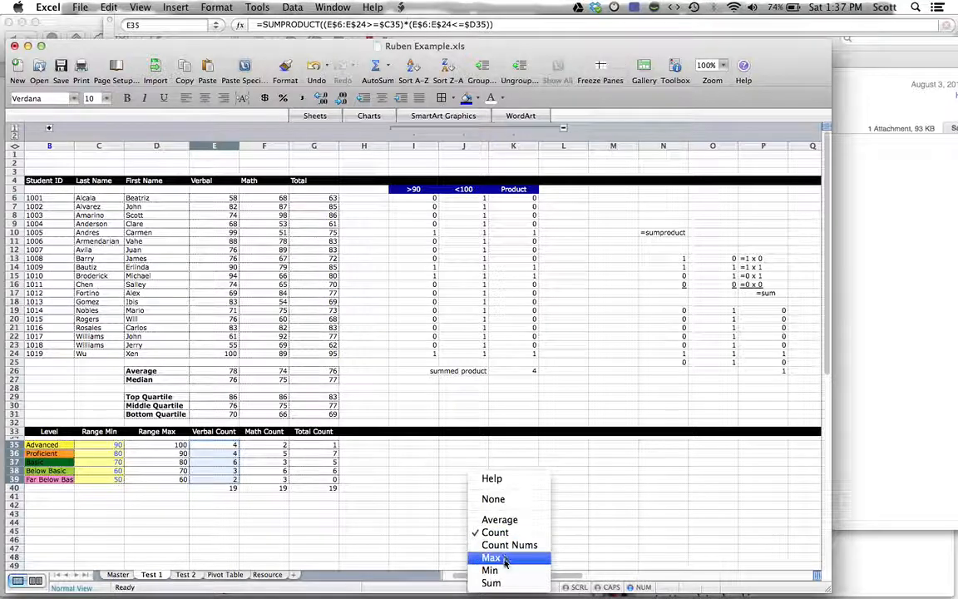
{"action": "left_click", "coordinate": [492, 582]}
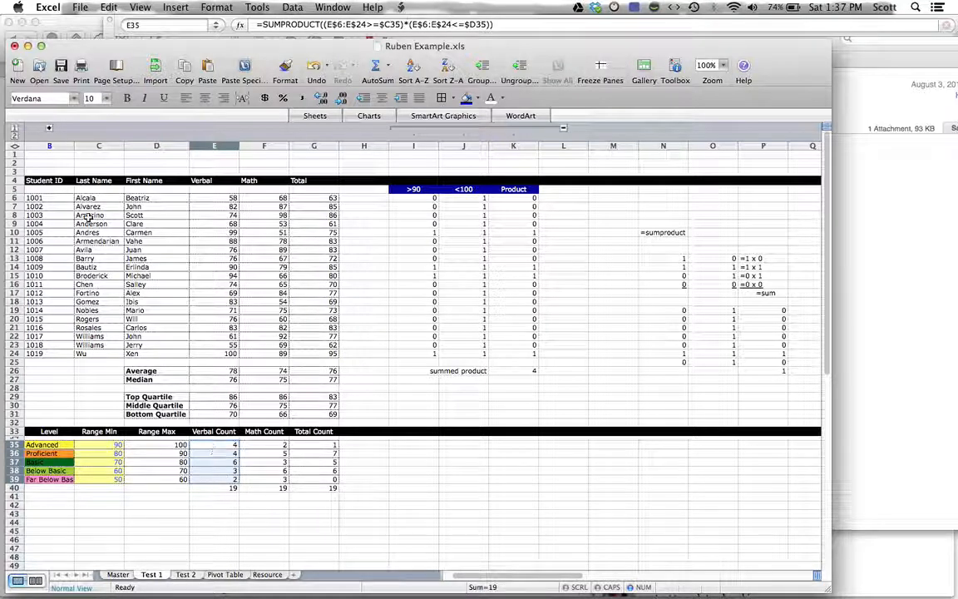
Step: Count the students by selecting the first names in D6:D24 and setting the status bar calculation to Count
{"action": "left_click_drag", "start_coordinate": [138, 198], "coordinate": [140, 354]}
{"action": "left_click", "coordinate": [481, 587]}
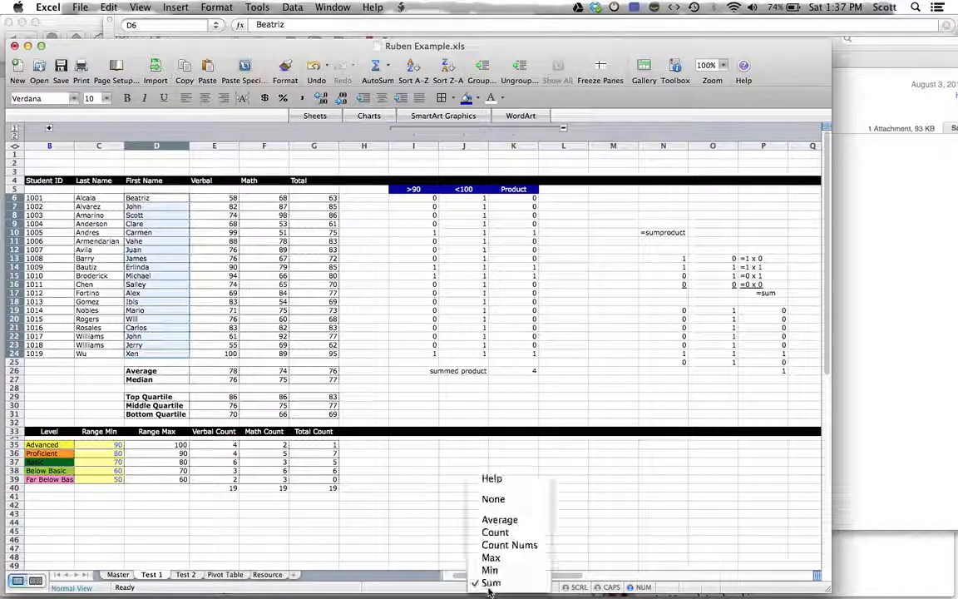
{"action": "left_click", "coordinate": [497, 532]}
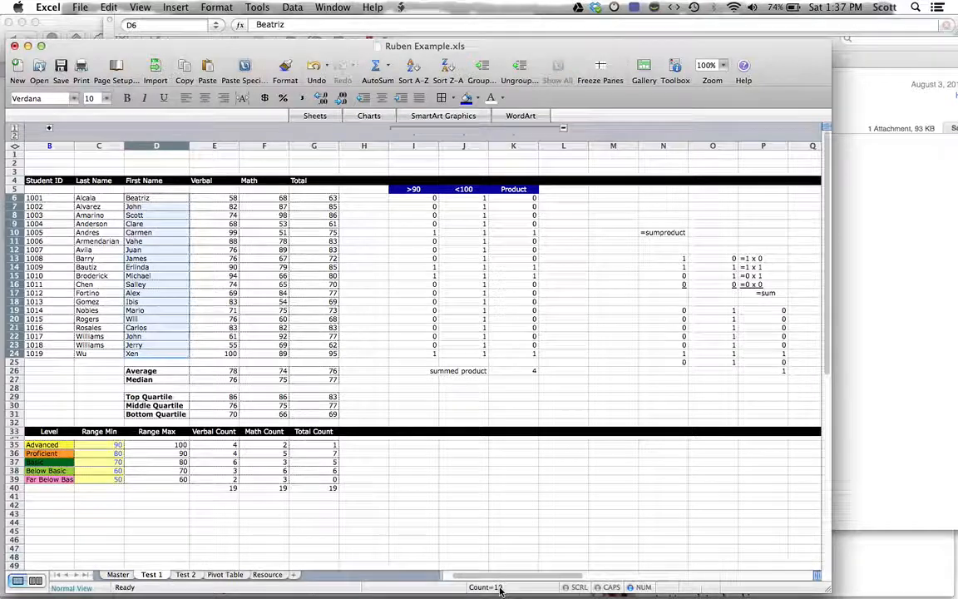